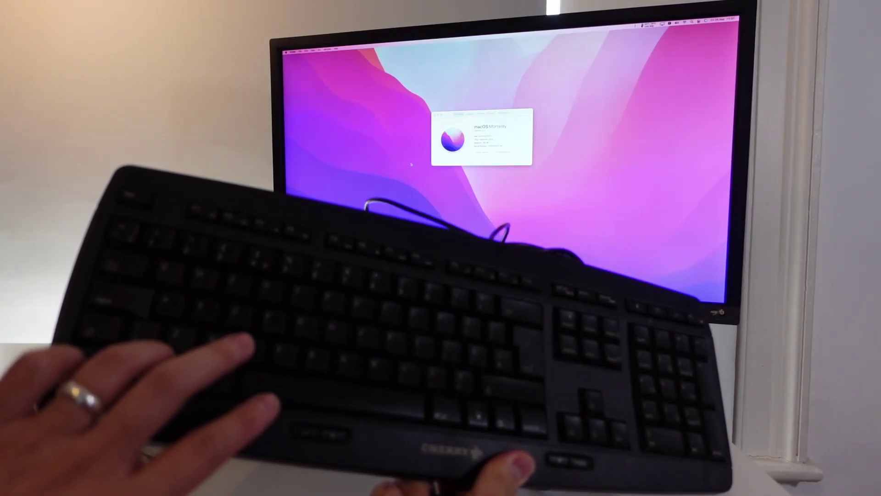
key(super+space)
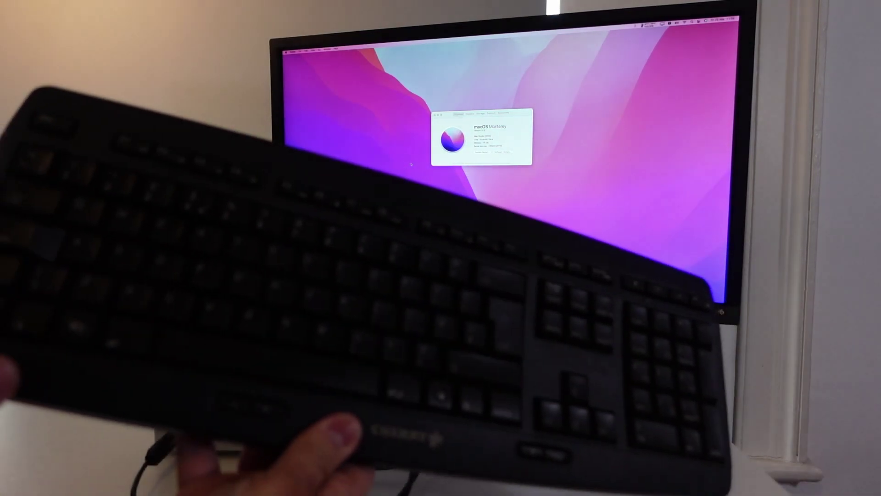
key(super+Tab)
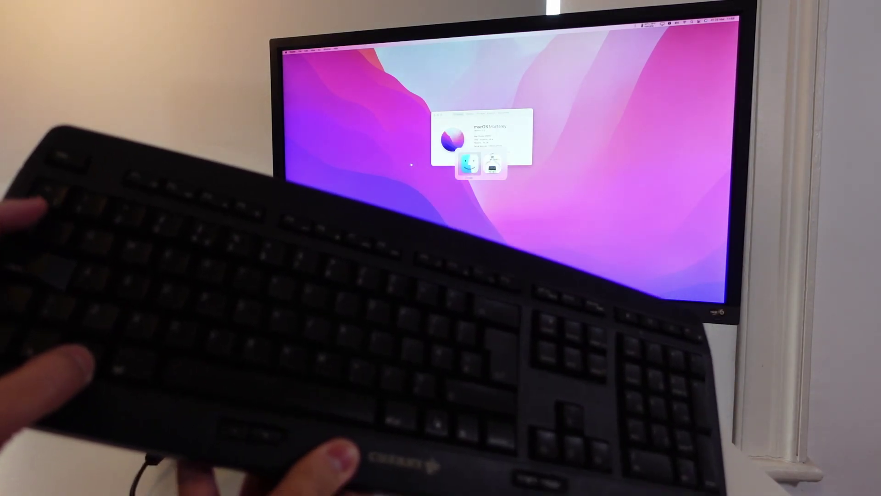
key(super+space)
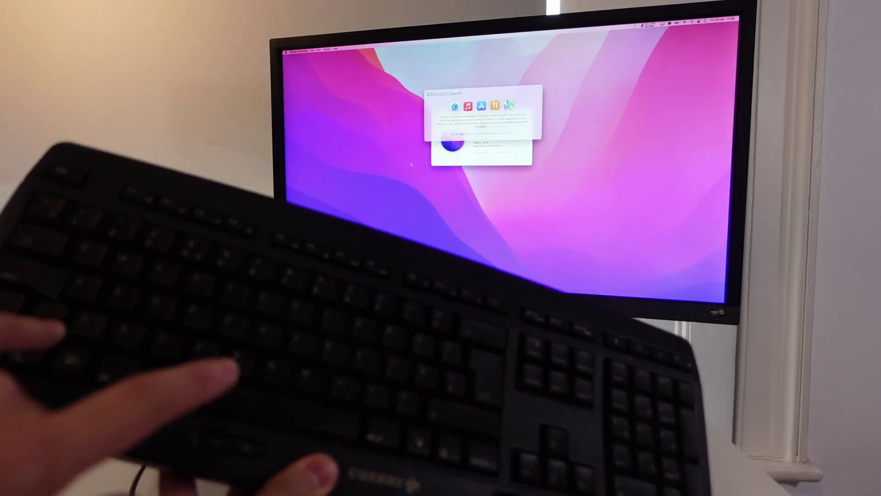
key(Escape)
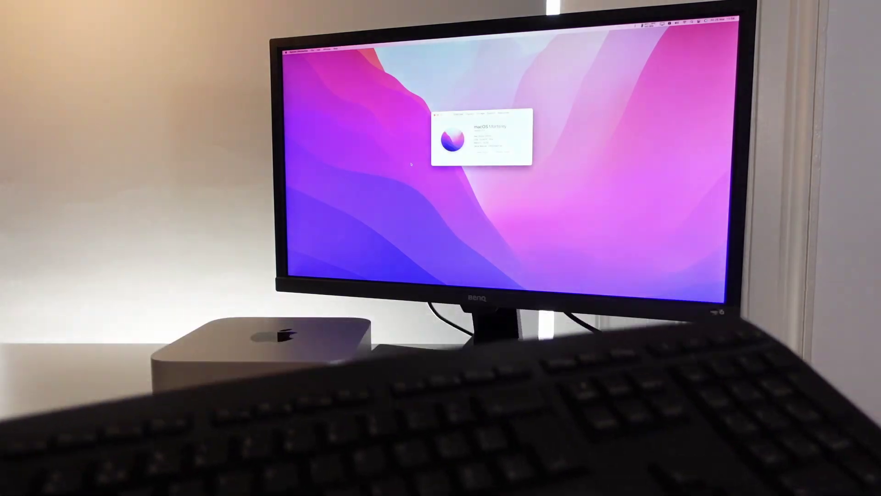